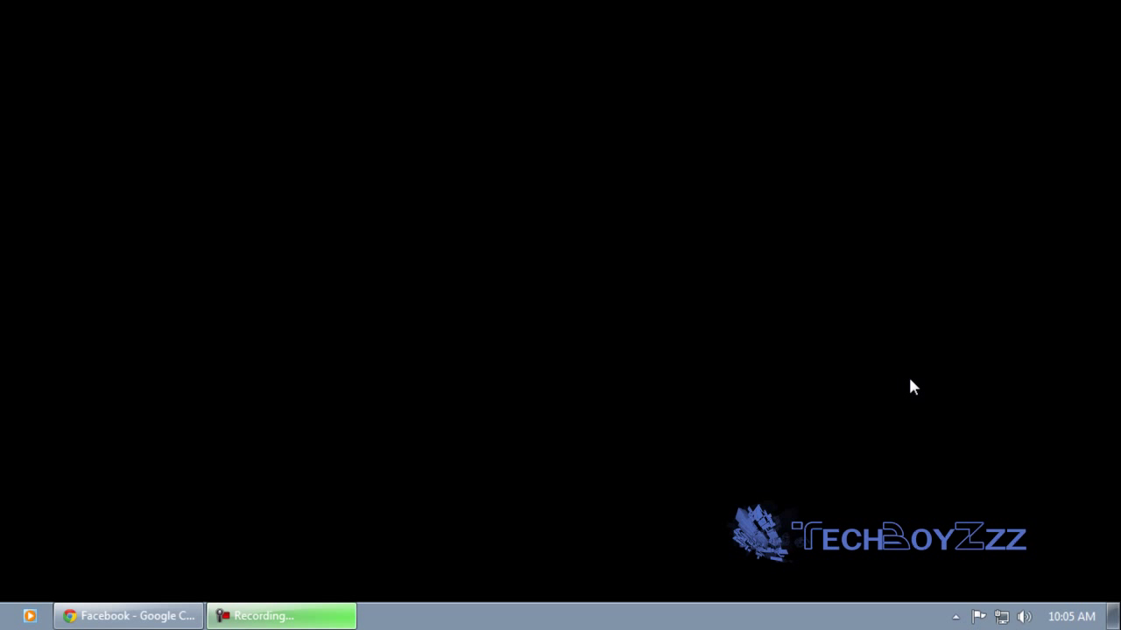
Glance at the hidden tray icons, then enter msconfig in a centred Run box
click(955, 616)
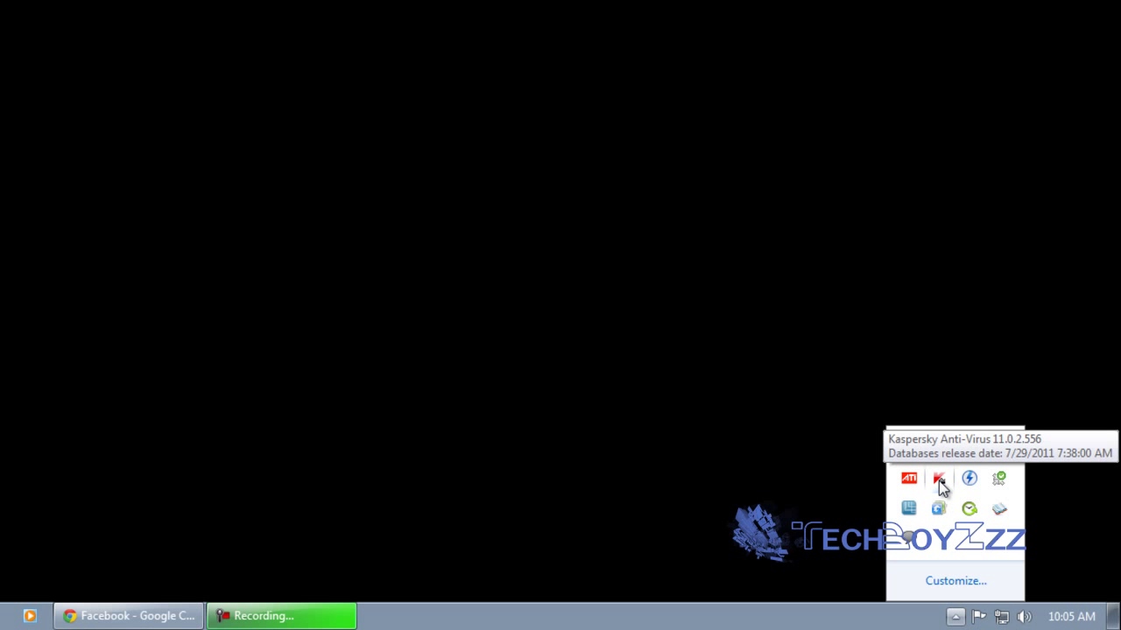
click(576, 311)
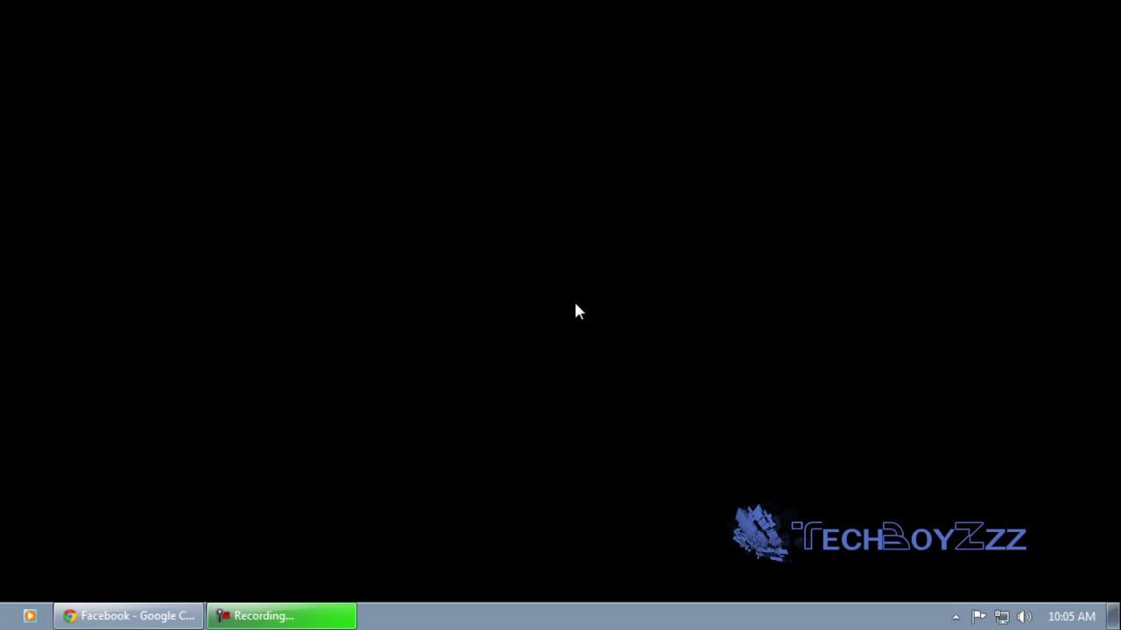
key(super+r)
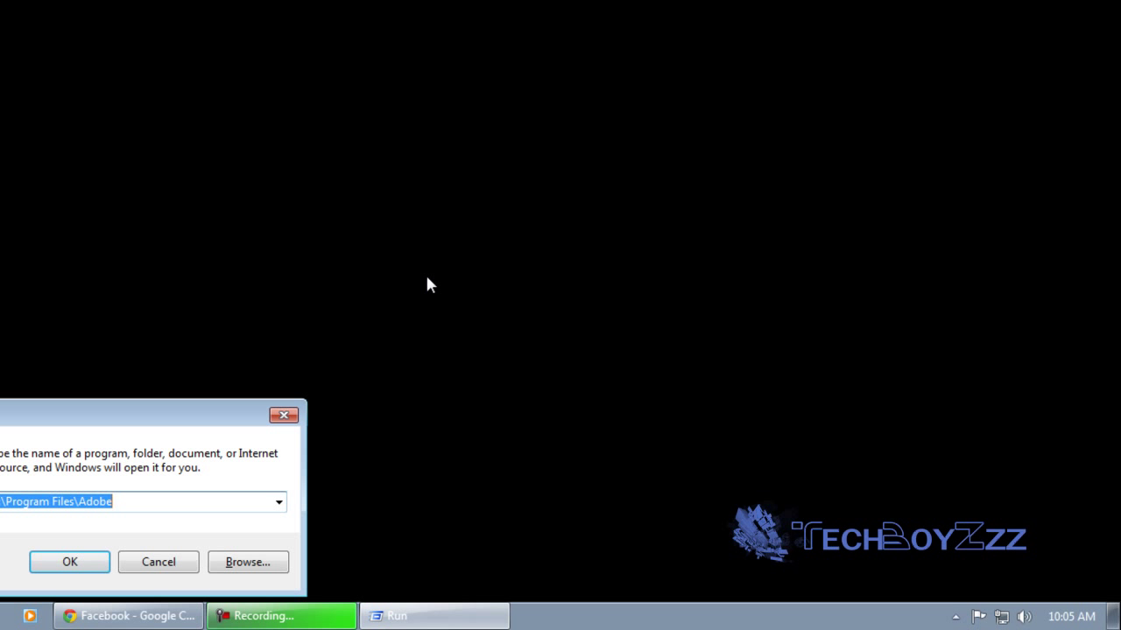
drag(103, 418, 523, 190)
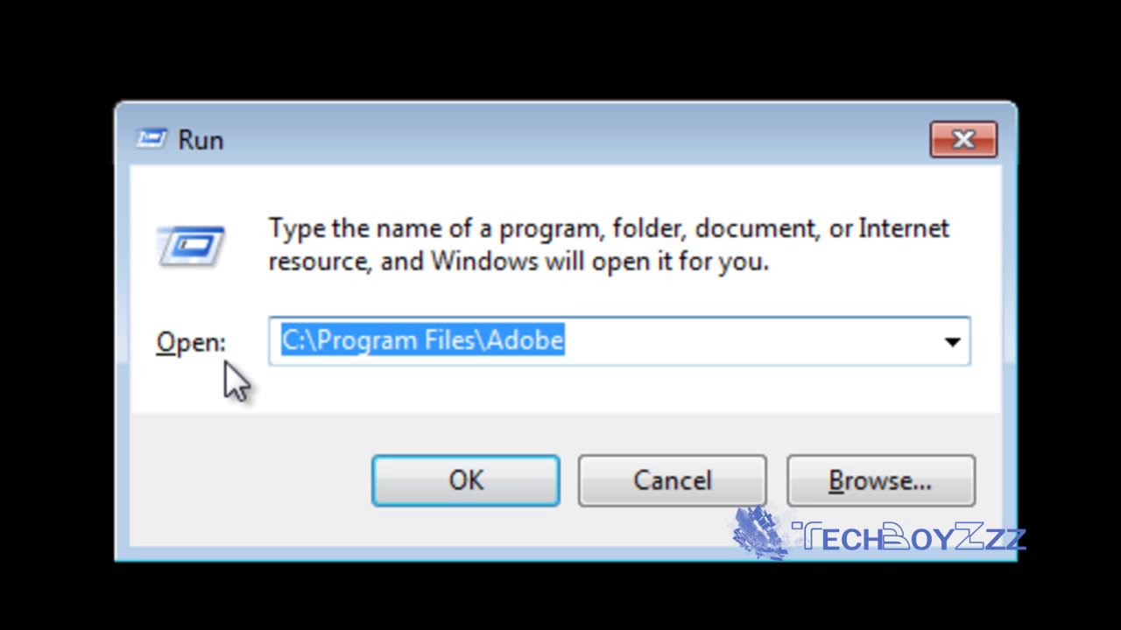
key(BackSpace)
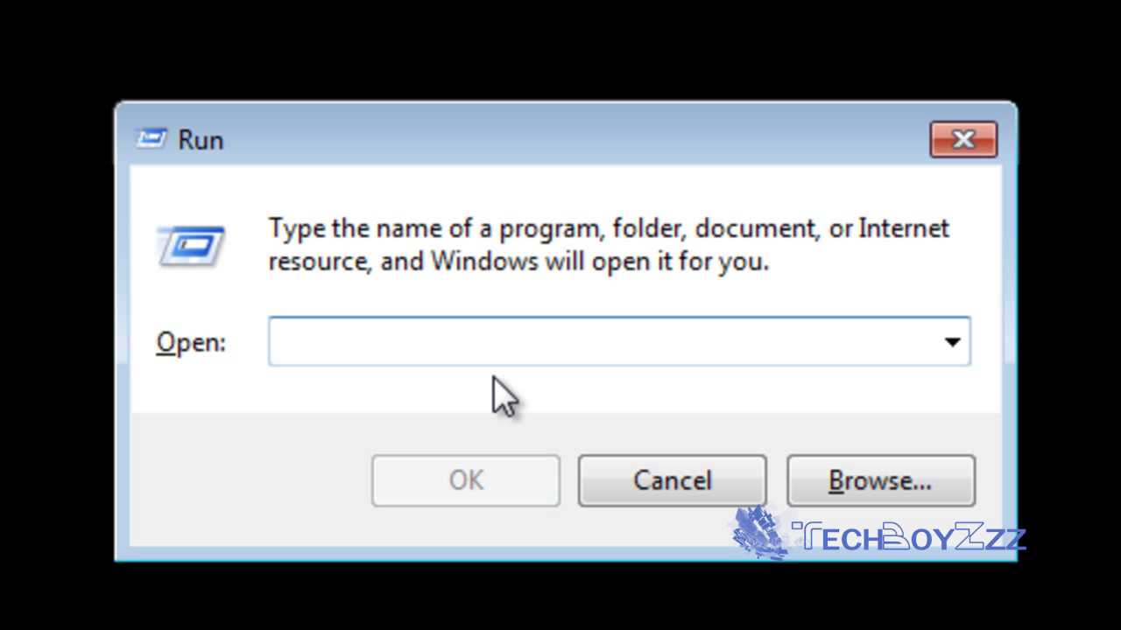
text(ms)
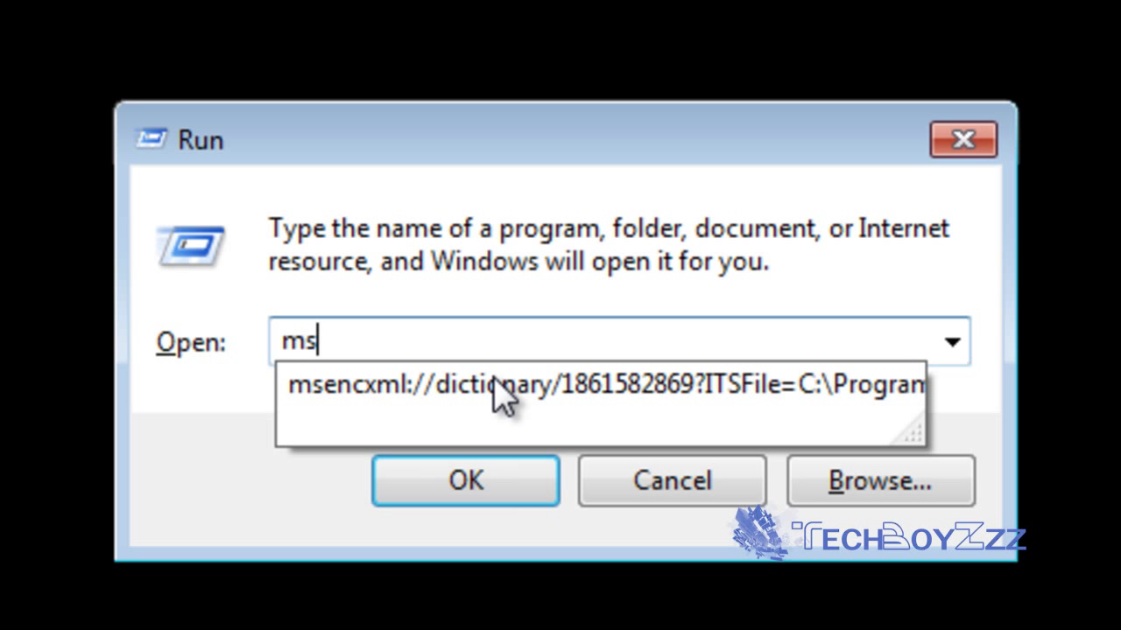
text(config)
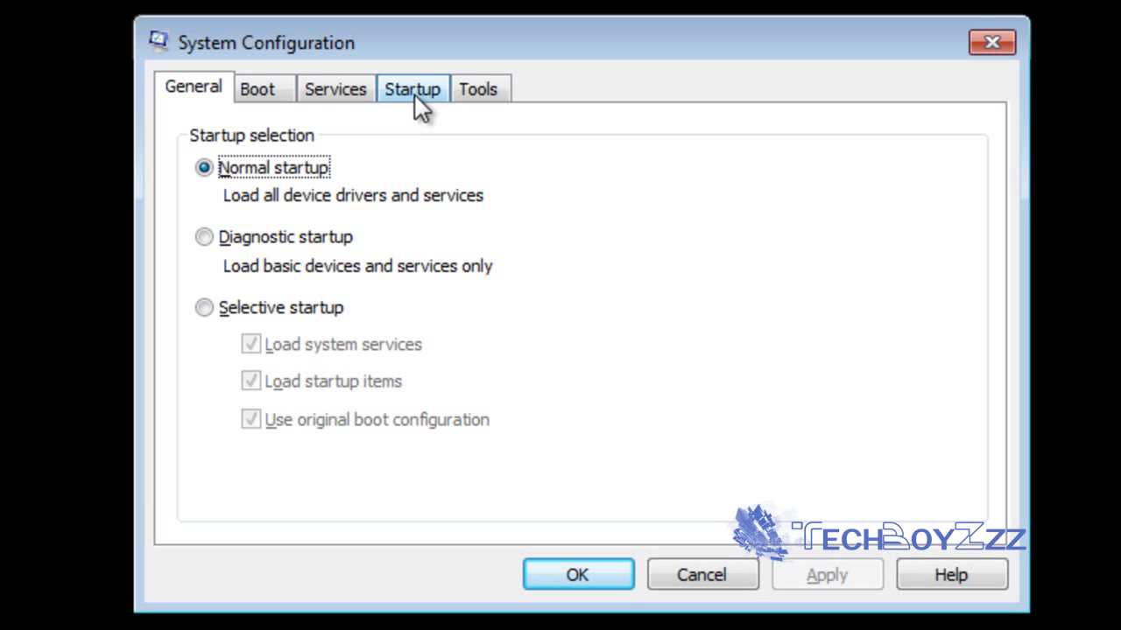
Show the Startup tab with widened Startup Item and Manufacturer columns
click(415, 96)
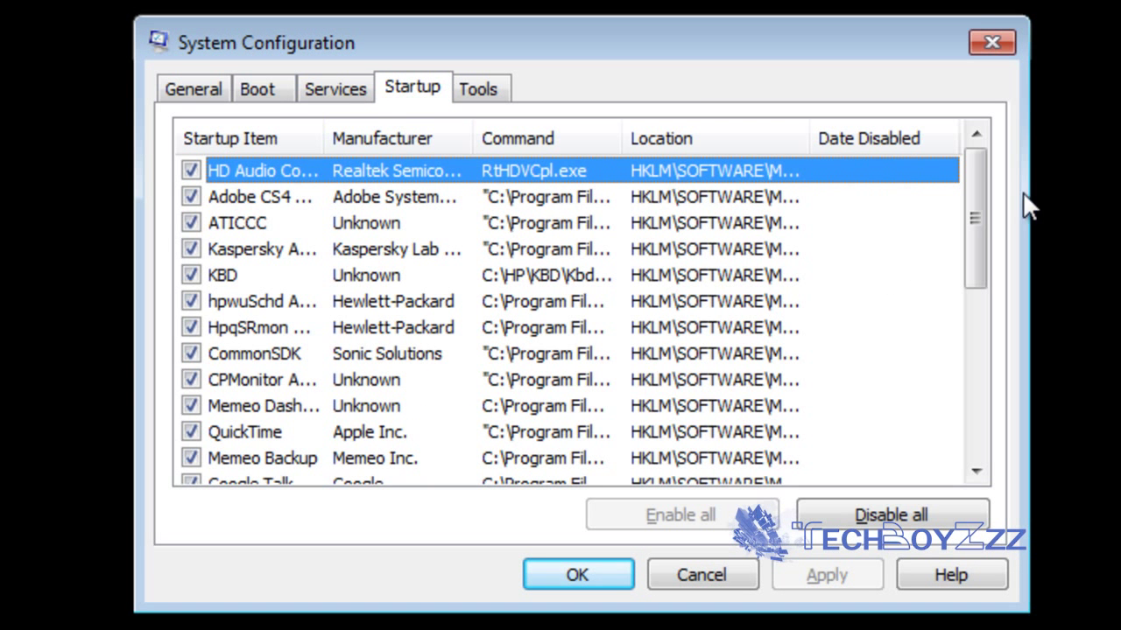
drag(966, 206, 968, 138)
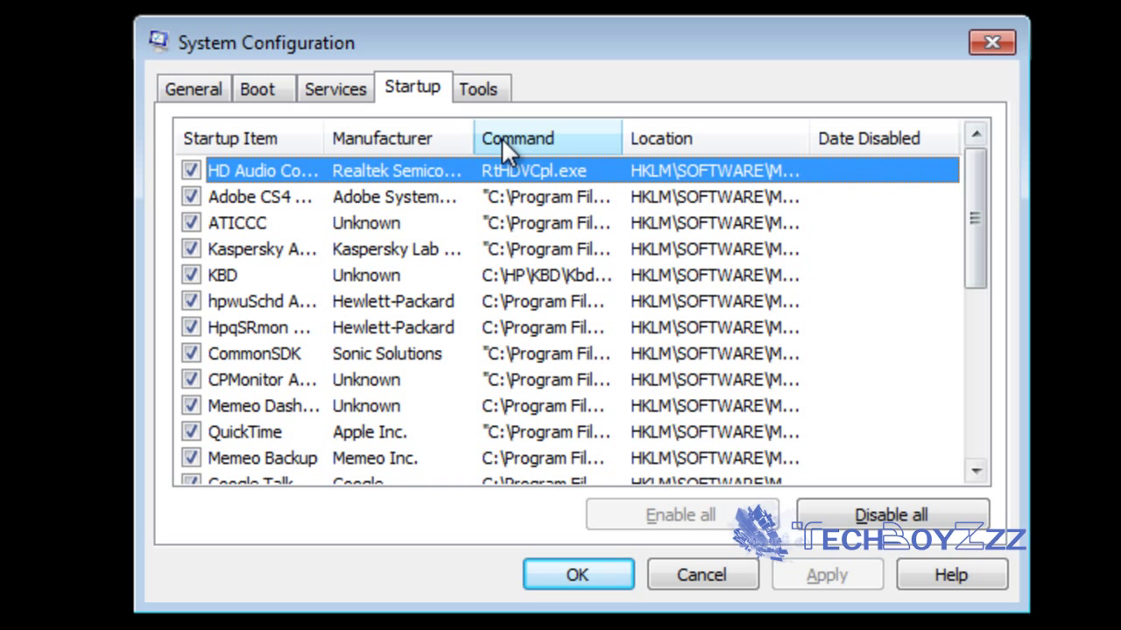
drag(476, 137, 567, 138)
drag(333, 128, 451, 131)
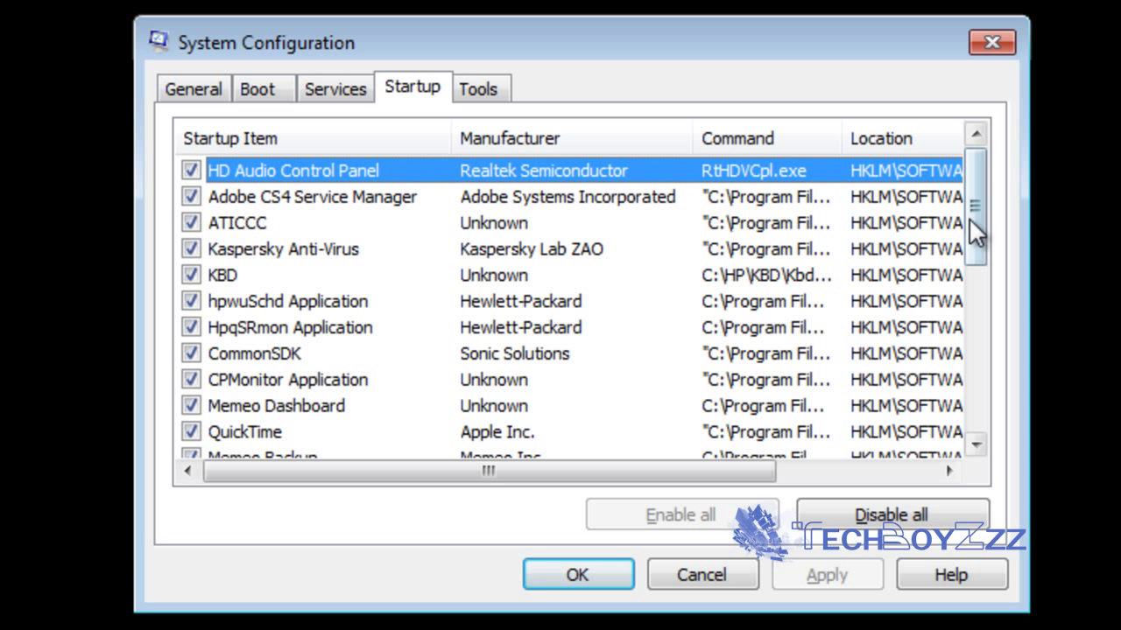
drag(968, 217, 980, 435)
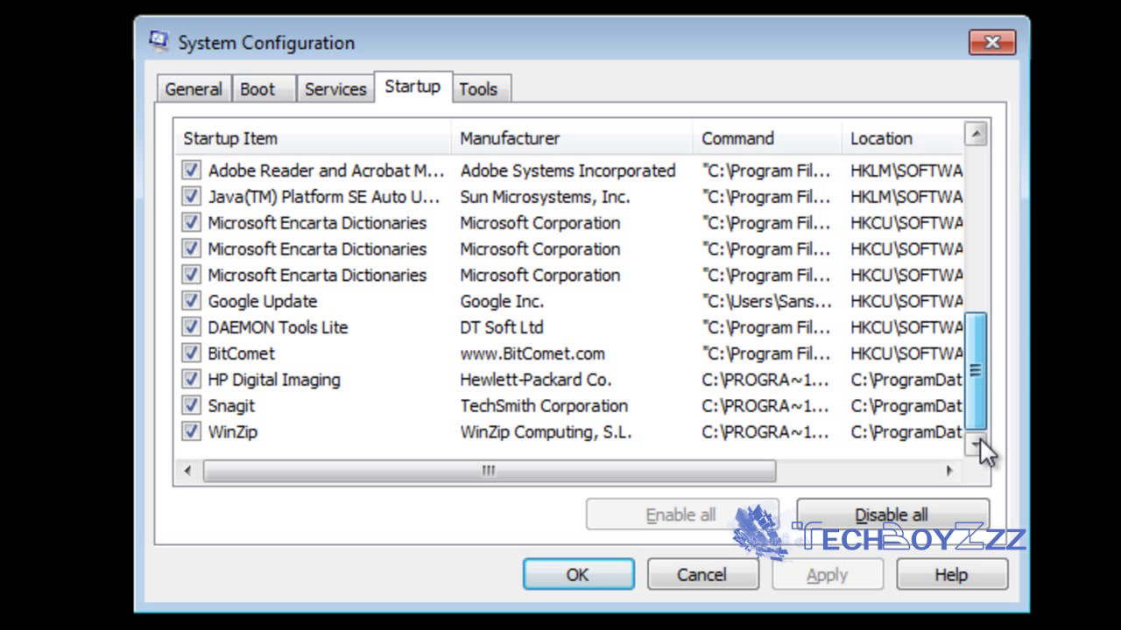
Pick out the three Encarta Dictionaries, DAEMON Tools Lite, BitComet and WinZip entries
click(298, 277)
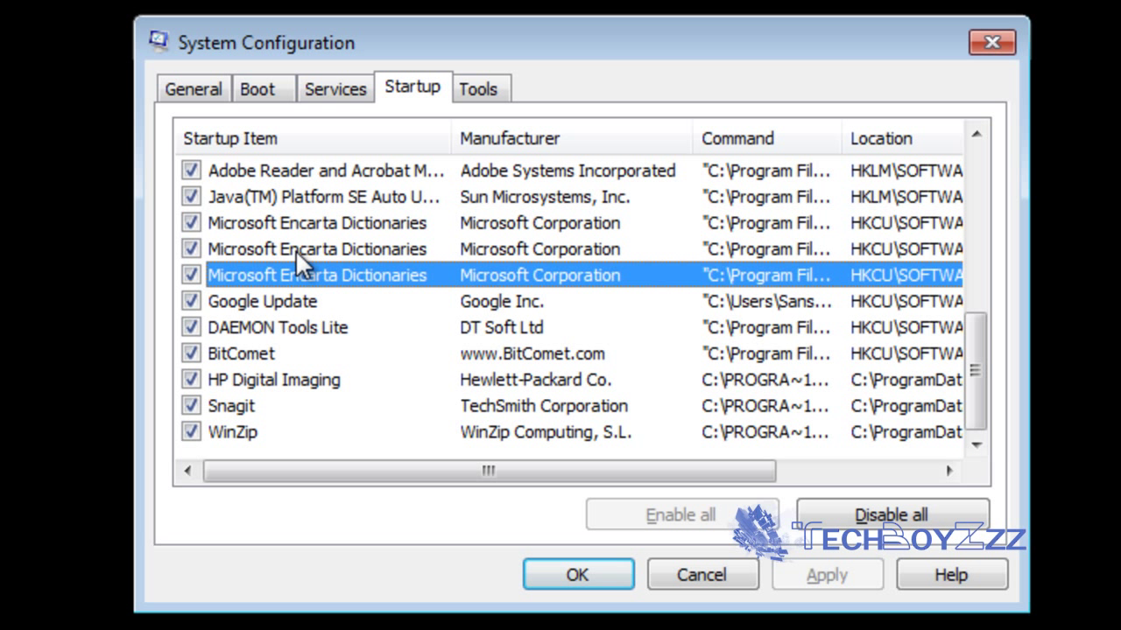
click(295, 250)
click(295, 219)
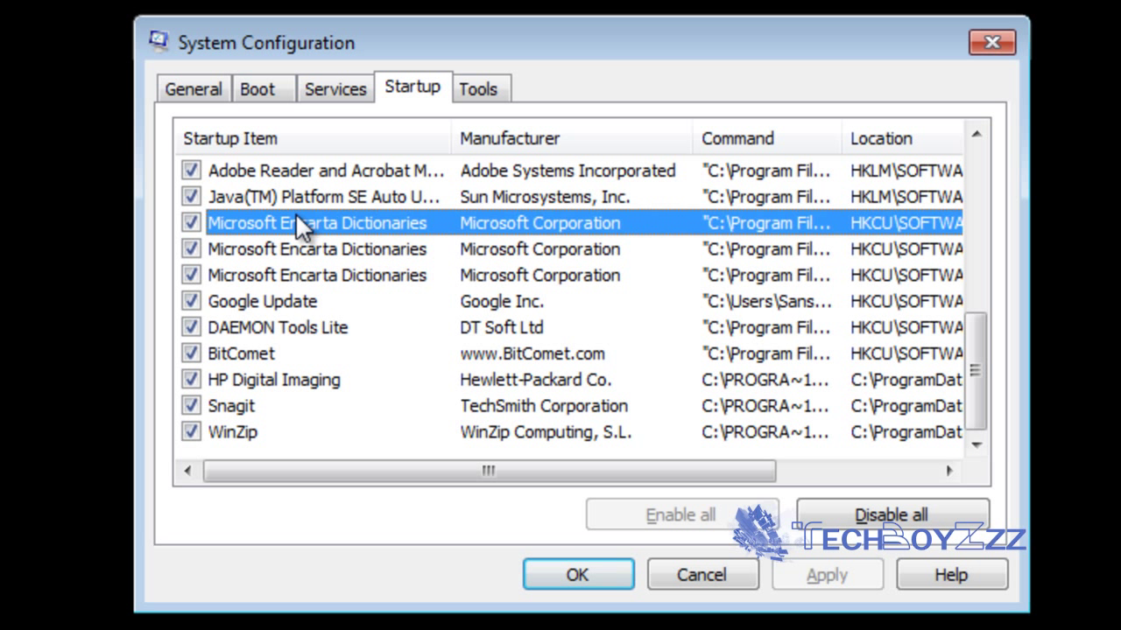
click(281, 333)
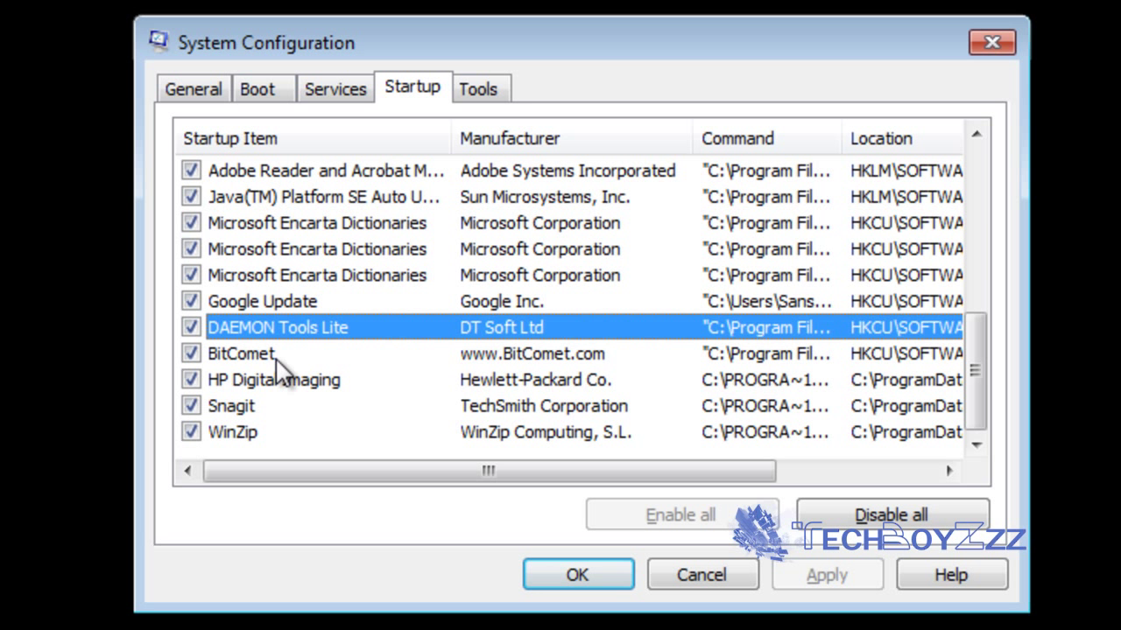
click(254, 354)
click(233, 427)
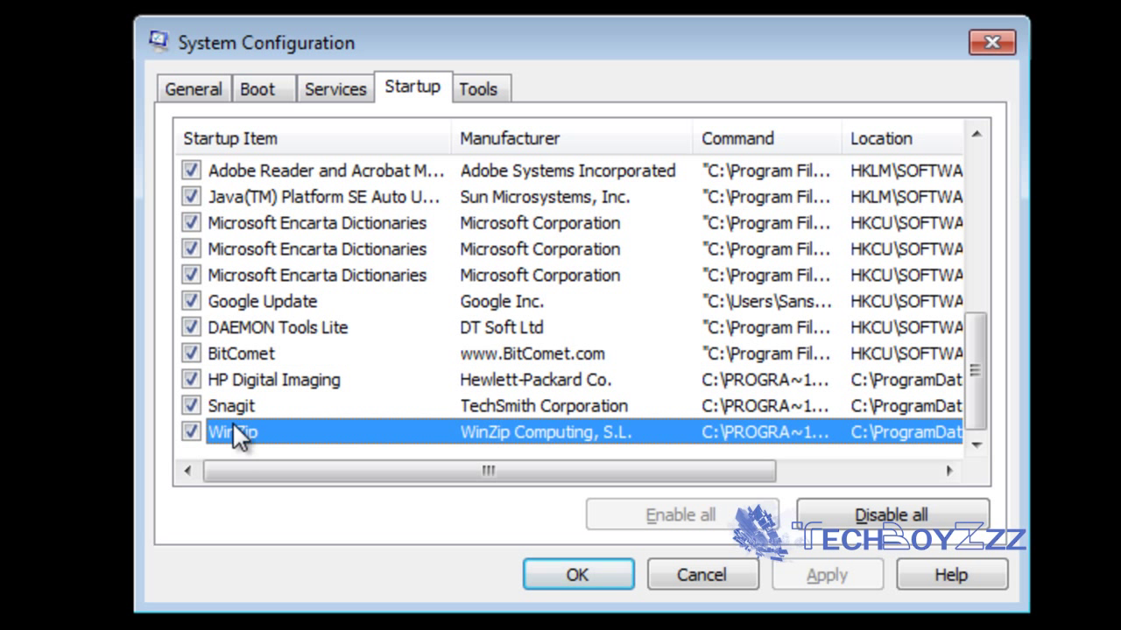
click(975, 134)
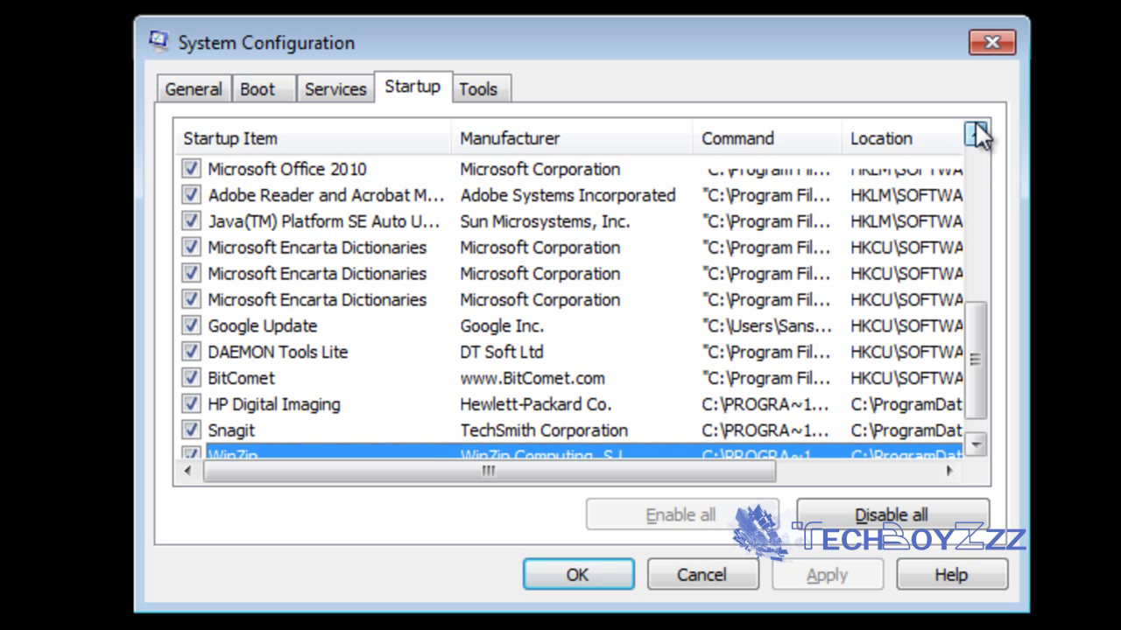
Uncheck WinZip, Snagit, BitComet, DAEMON Tools Lite and the three Encarta Dictionaries entries
click(975, 444)
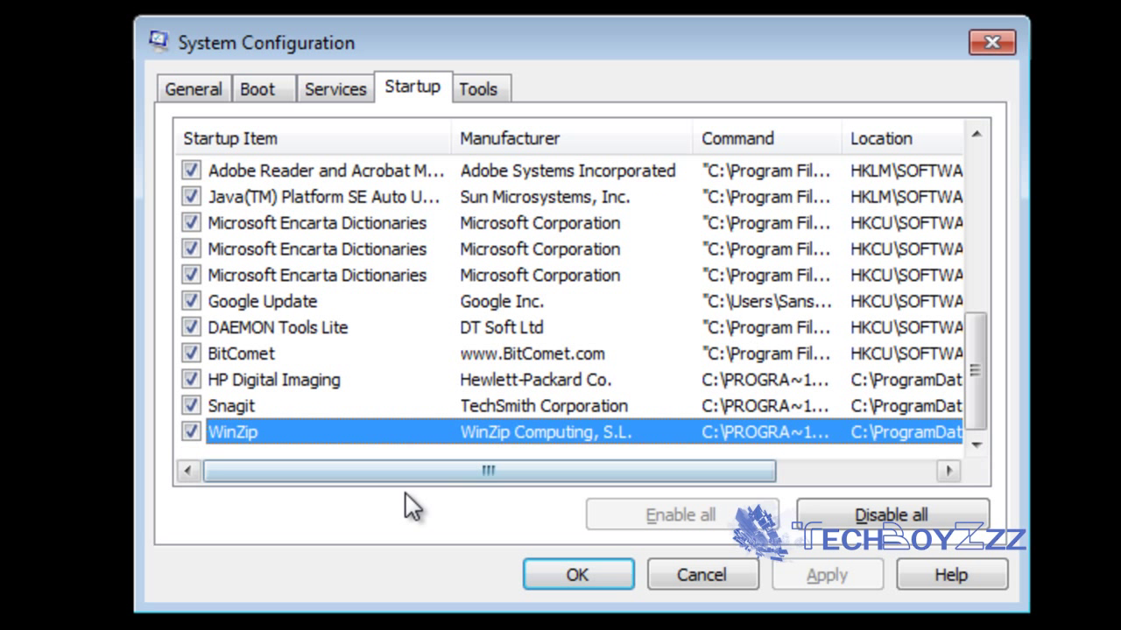
click(190, 432)
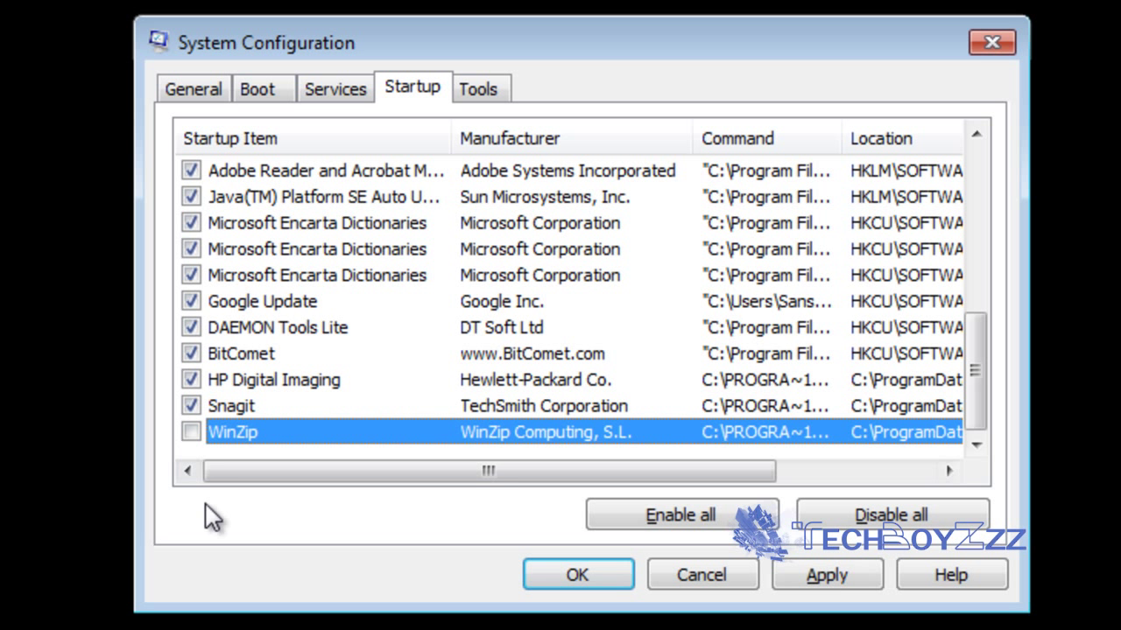
click(191, 405)
click(191, 353)
click(191, 327)
click(191, 275)
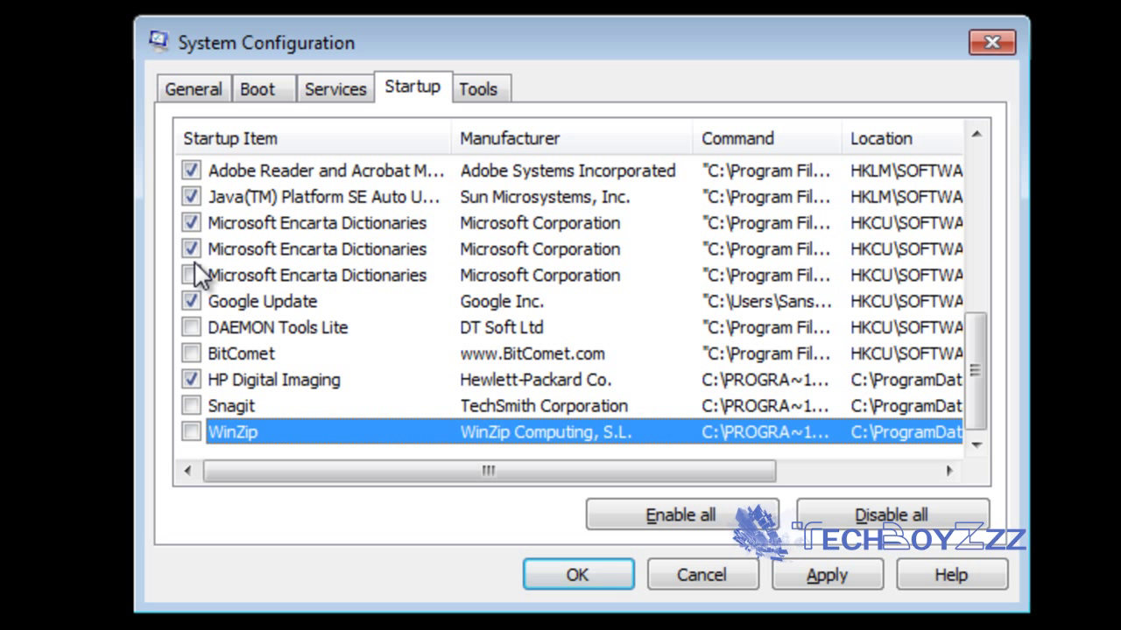
click(191, 249)
click(191, 222)
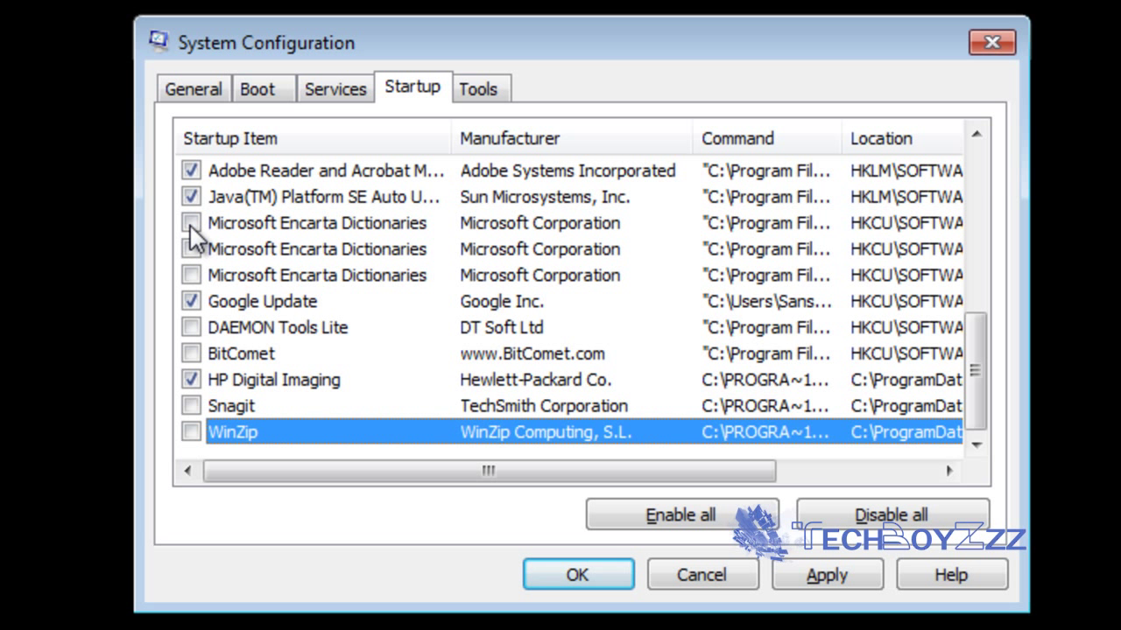
Uncheck Office 2010, Roxio Burn, Memeo Backup, QuickTime and Memeo Dashboard, then return to the list top
click(976, 133)
click(977, 133)
click(976, 133)
click(977, 133)
click(977, 133)
click(976, 133)
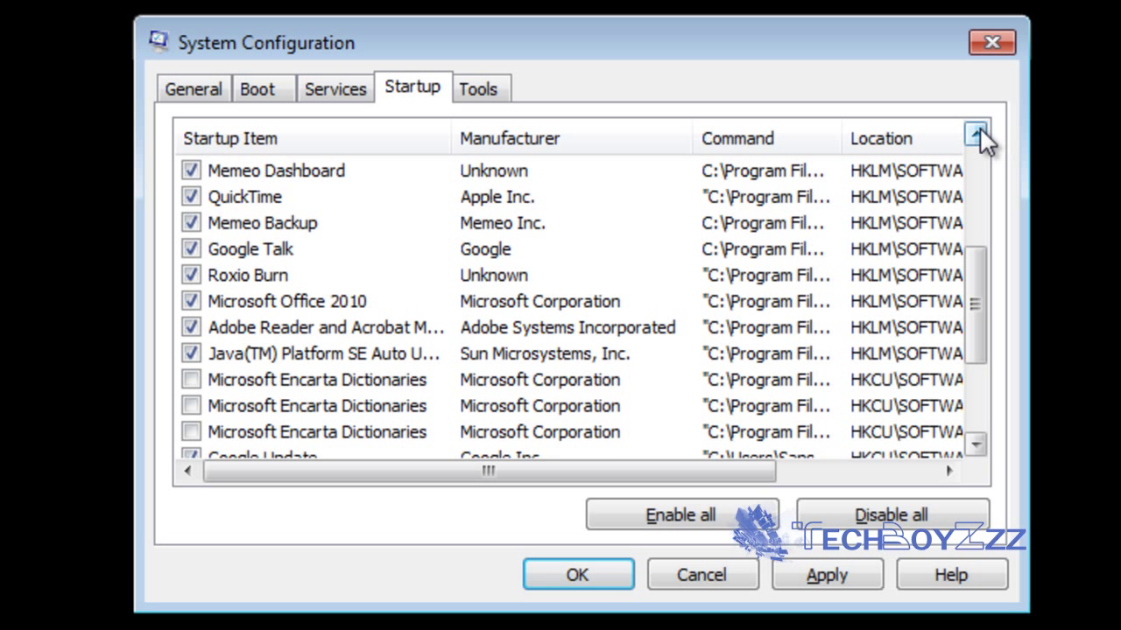
click(976, 133)
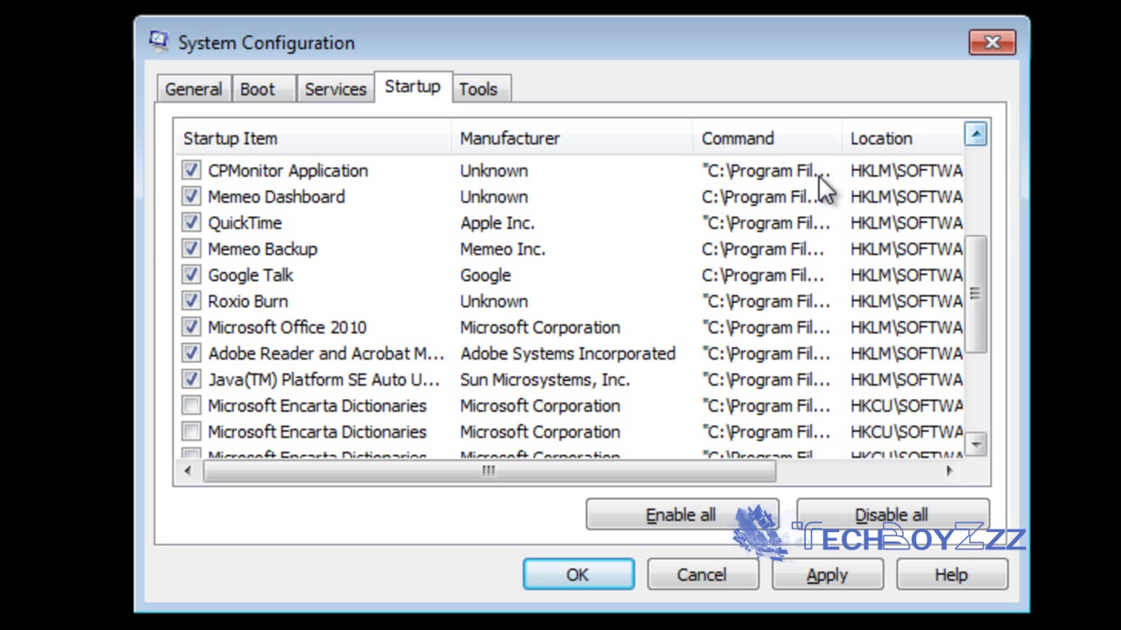
click(189, 326)
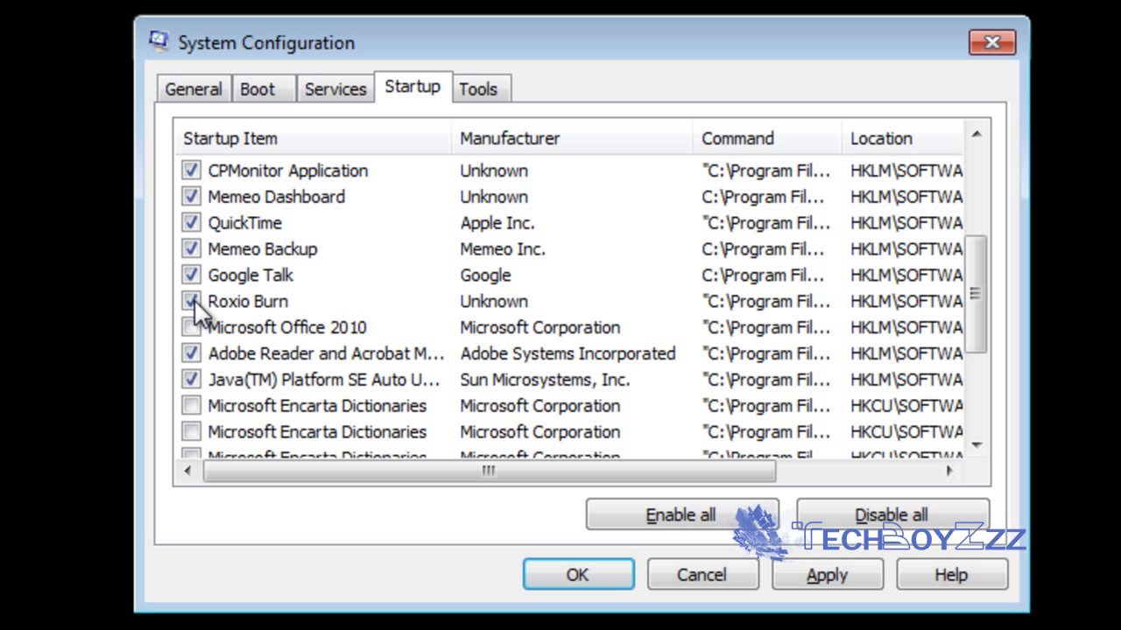
click(191, 300)
click(190, 248)
click(192, 222)
click(192, 198)
click(974, 134)
click(975, 134)
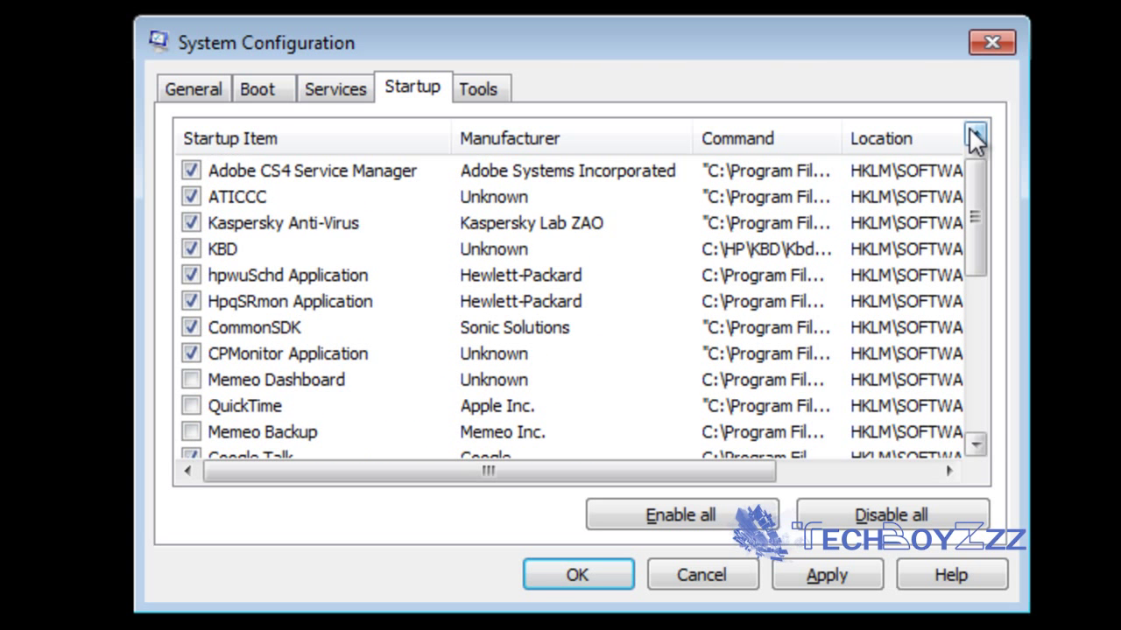
click(975, 134)
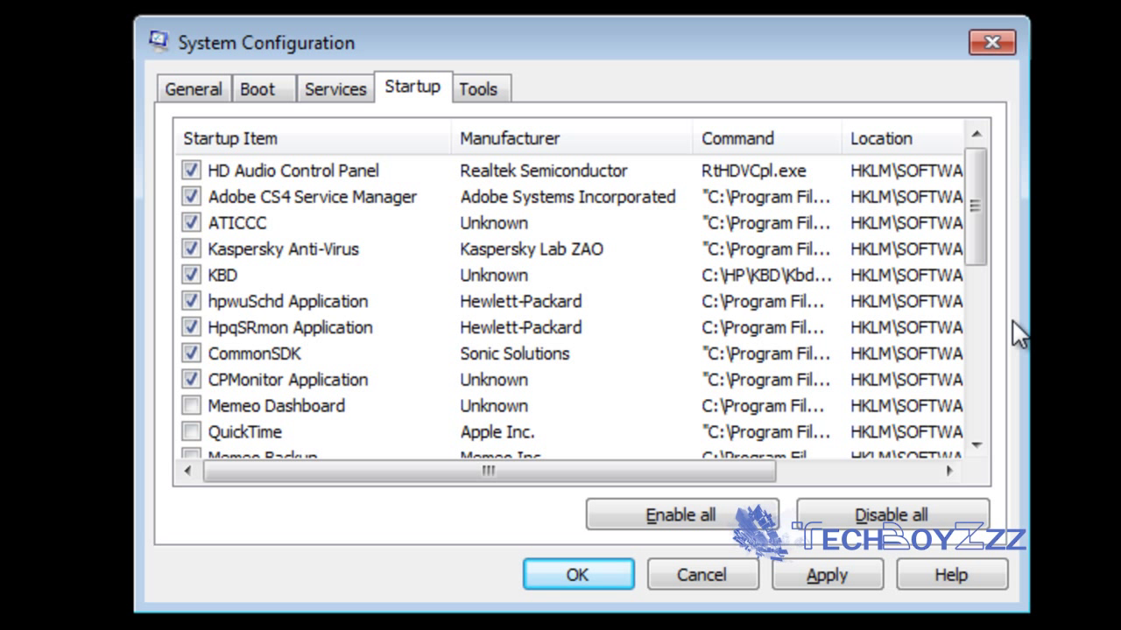
Confirm the startup changes with OK and close System Configuration
click(569, 583)
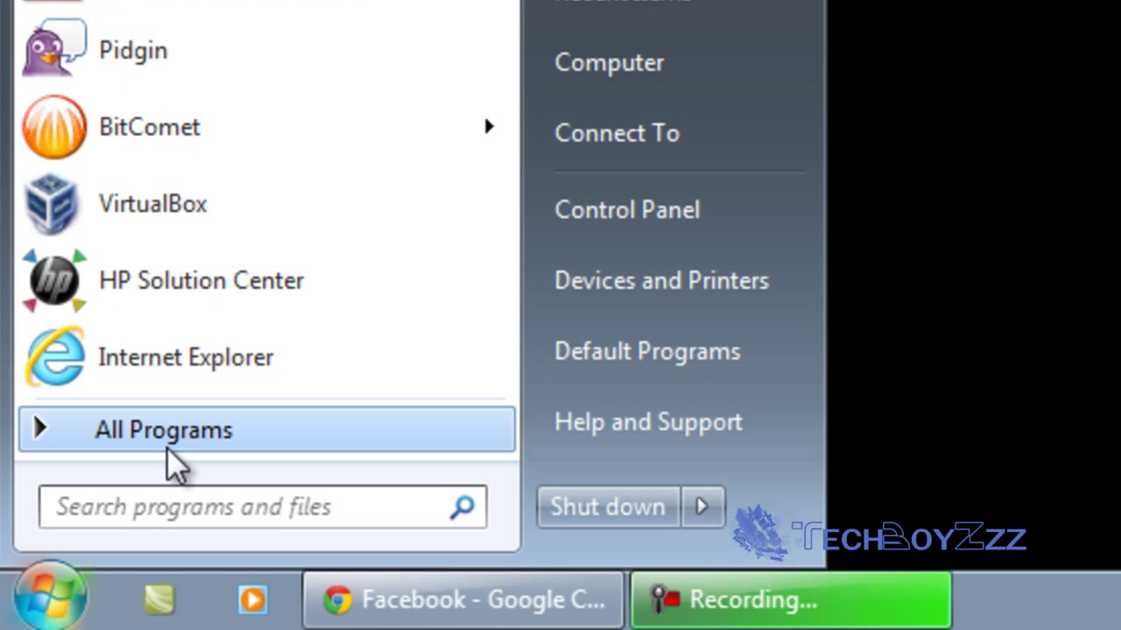
Open the Startup folder from All Programs in its own Explorer window
click(166, 446)
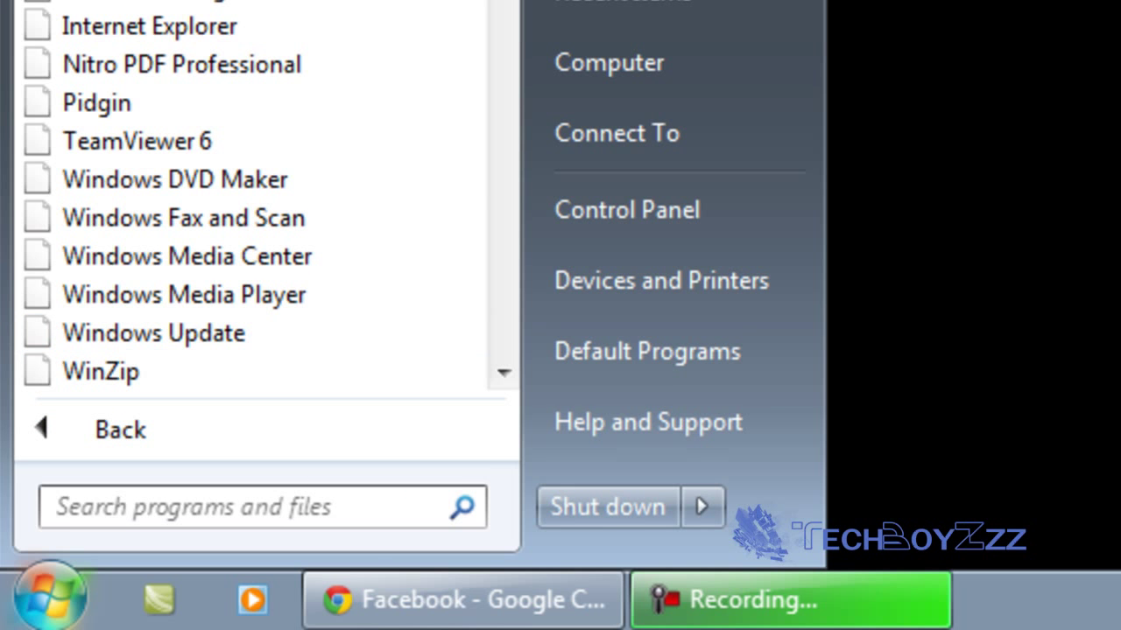
scroll(508, 258, down, 5)
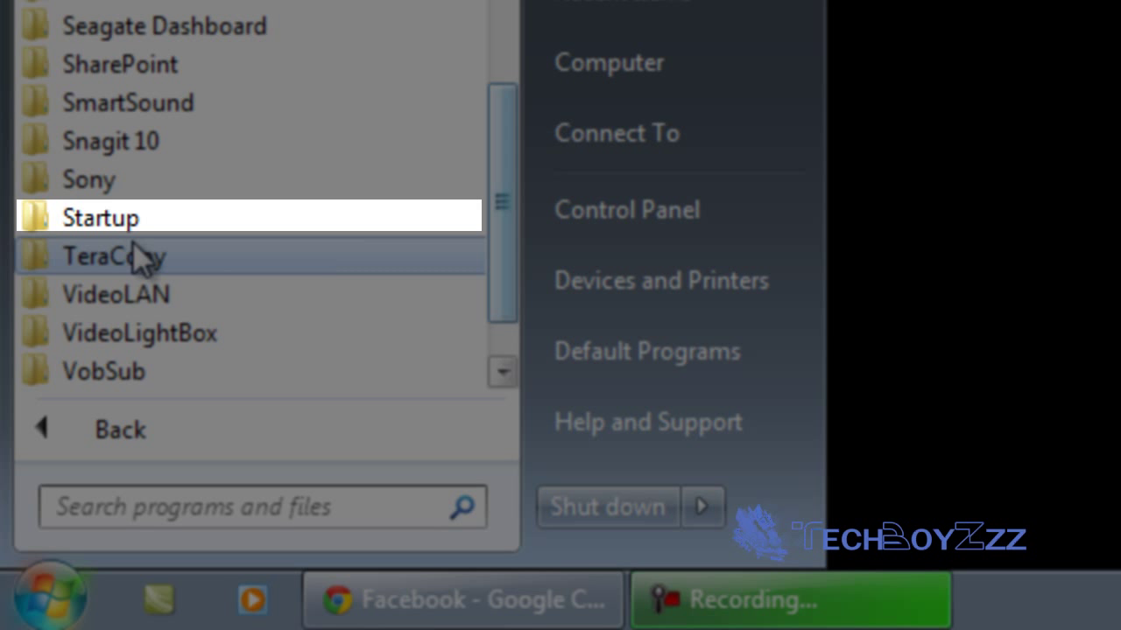
click(166, 222)
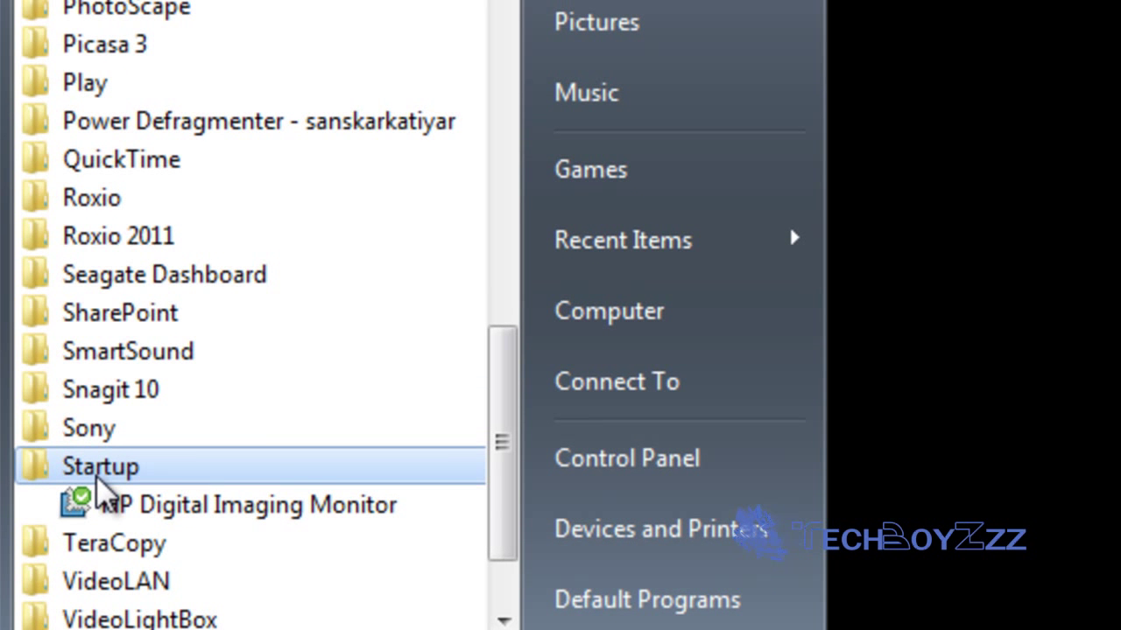
right_click(97, 229)
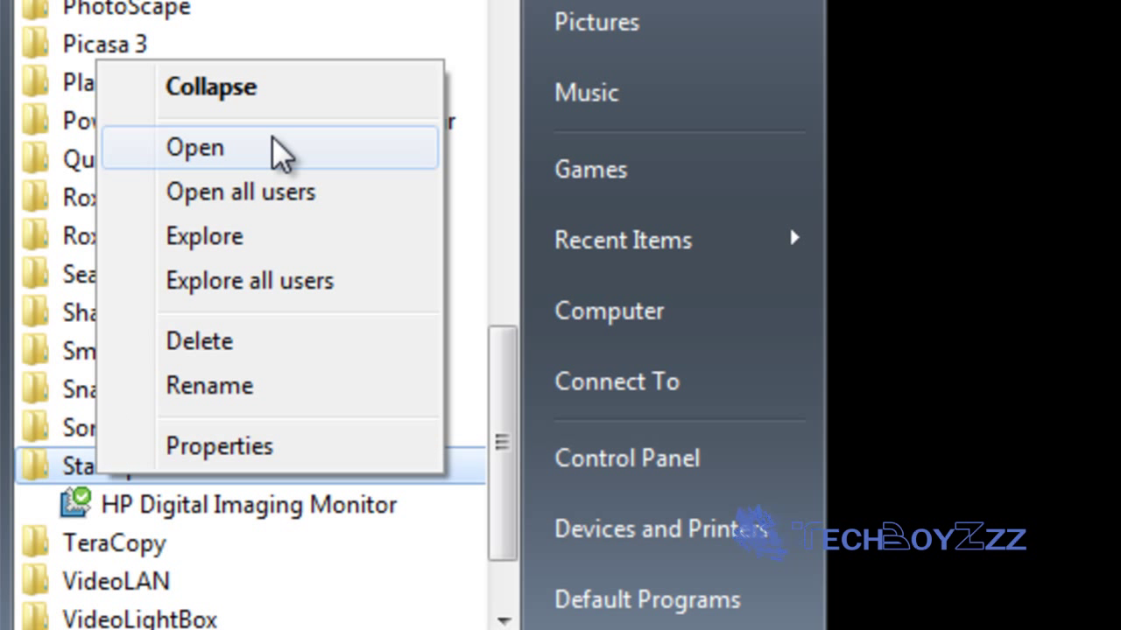
click(289, 155)
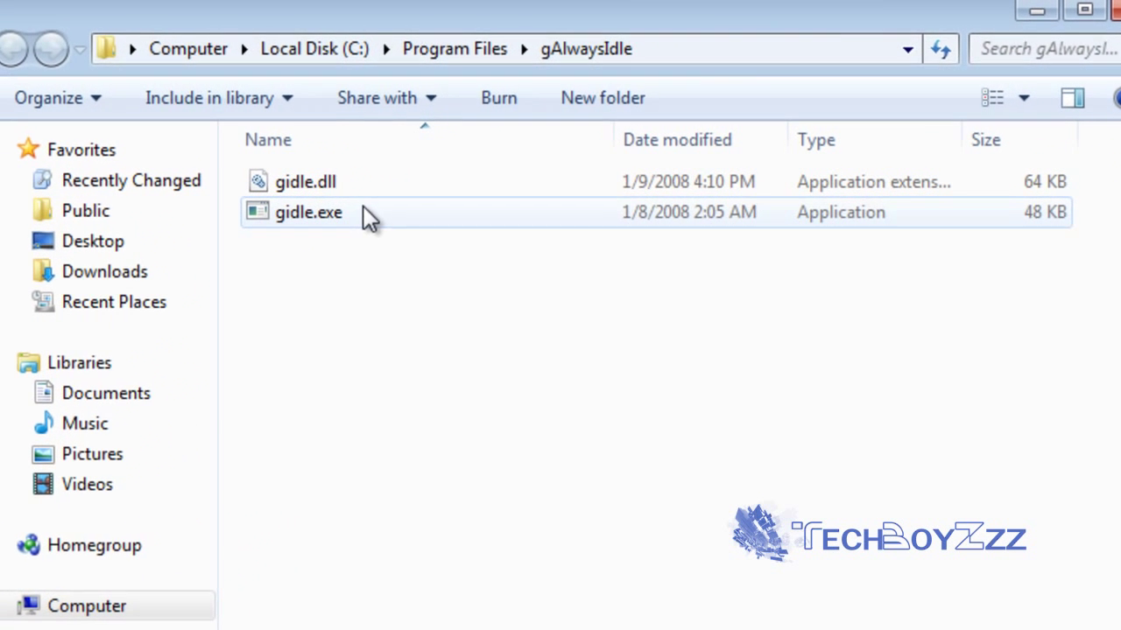
Make a gidle.exe desktop shortcut via Send to and drag it into the Startup folder
click(429, 209)
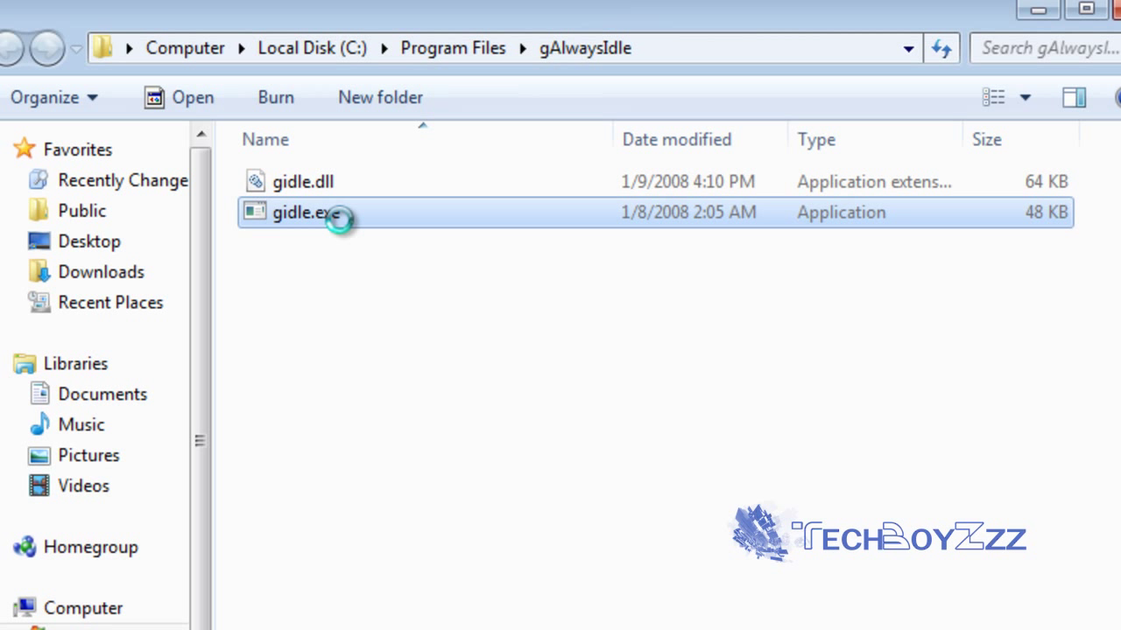
right_click(340, 221)
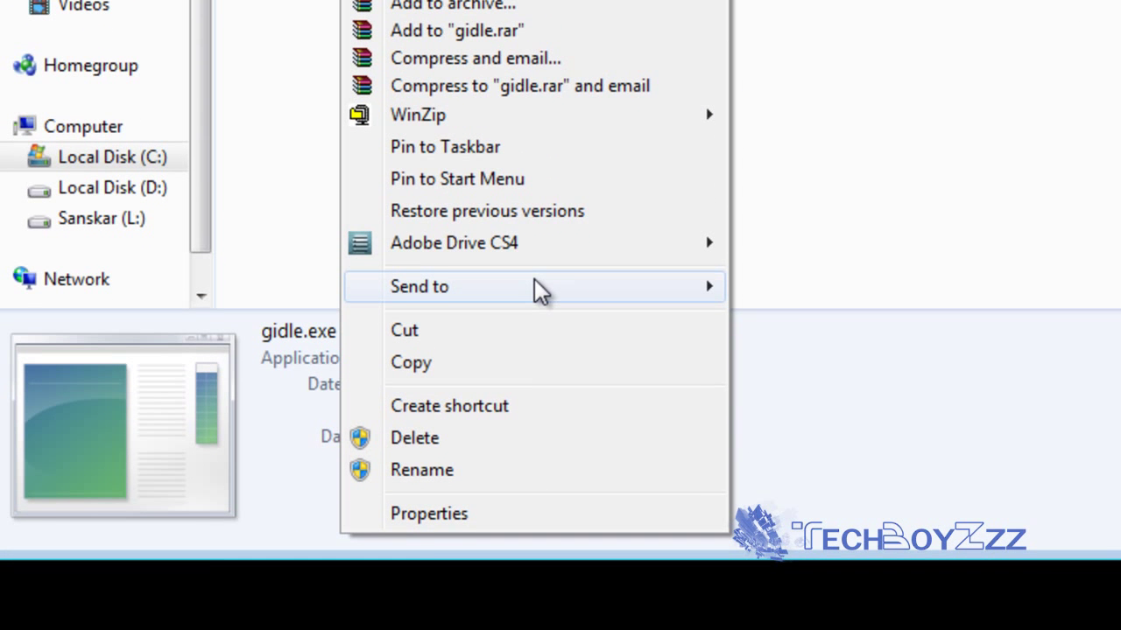
mouse_move(540, 290)
click(901, 451)
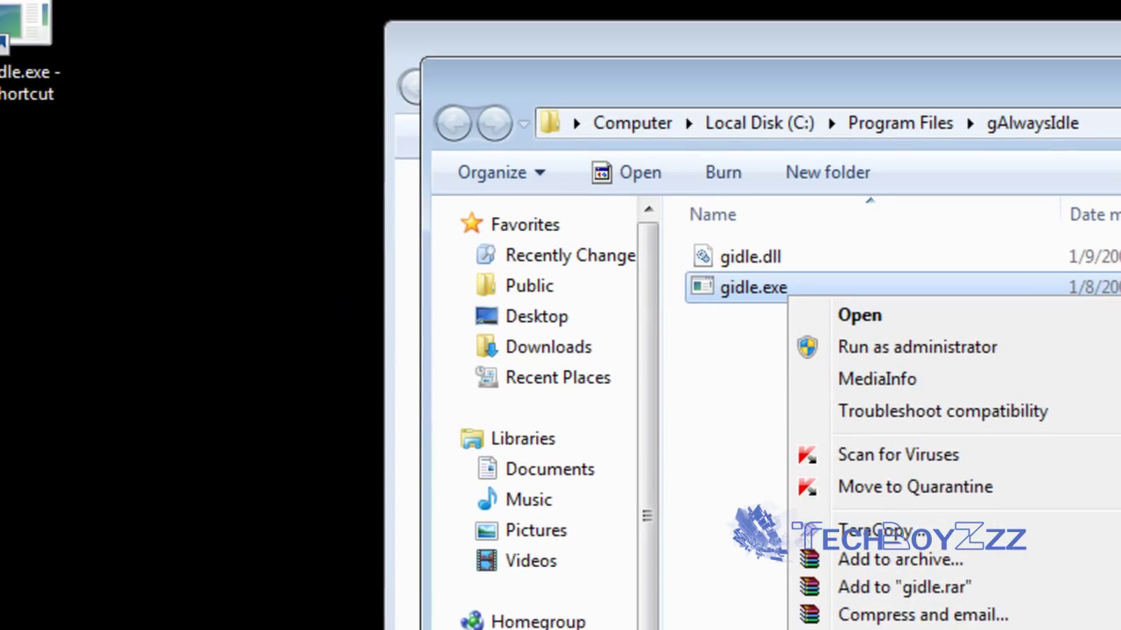
key(Escape)
key(alt+F4)
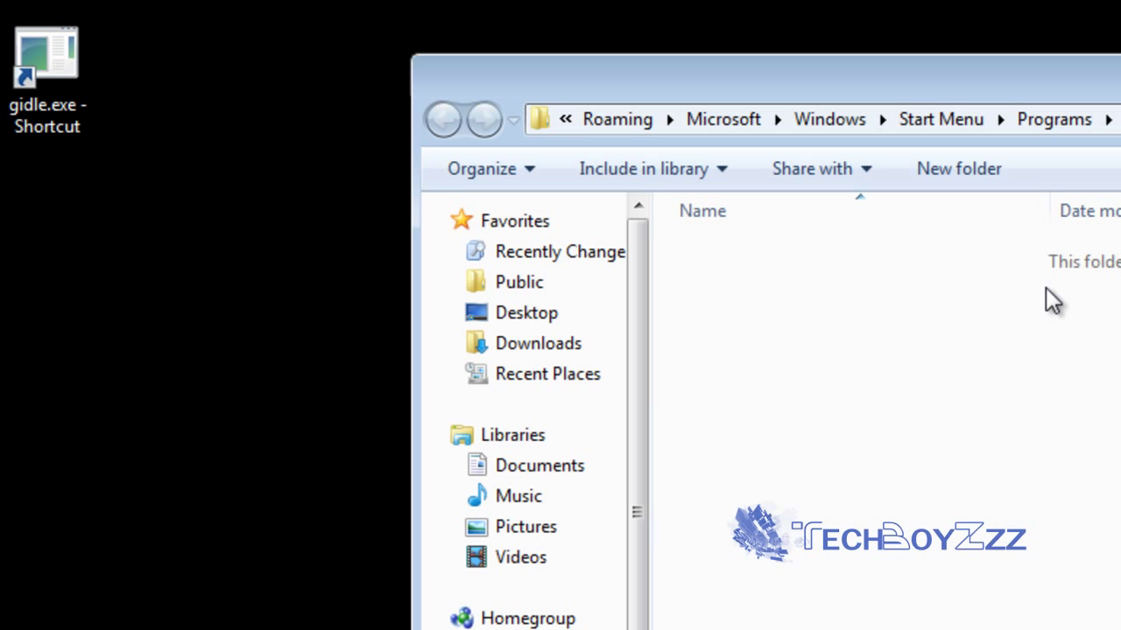
drag(46, 77, 984, 452)
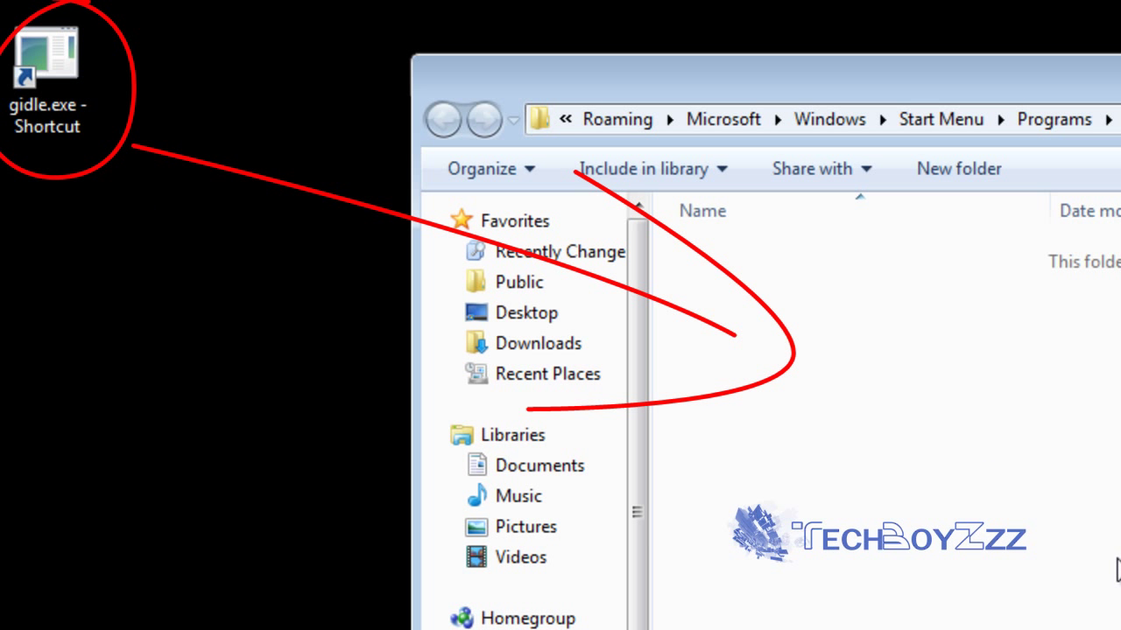